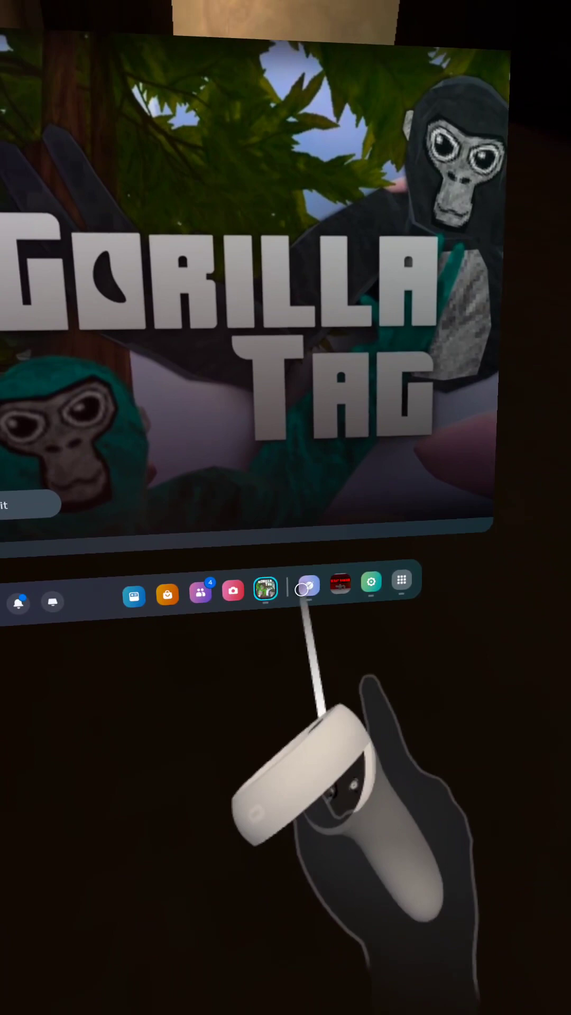
- Start a call with RagDoll from the People panel, then glance at the conversation's activities
{"action": "left_click", "coordinate": [234, 611]}
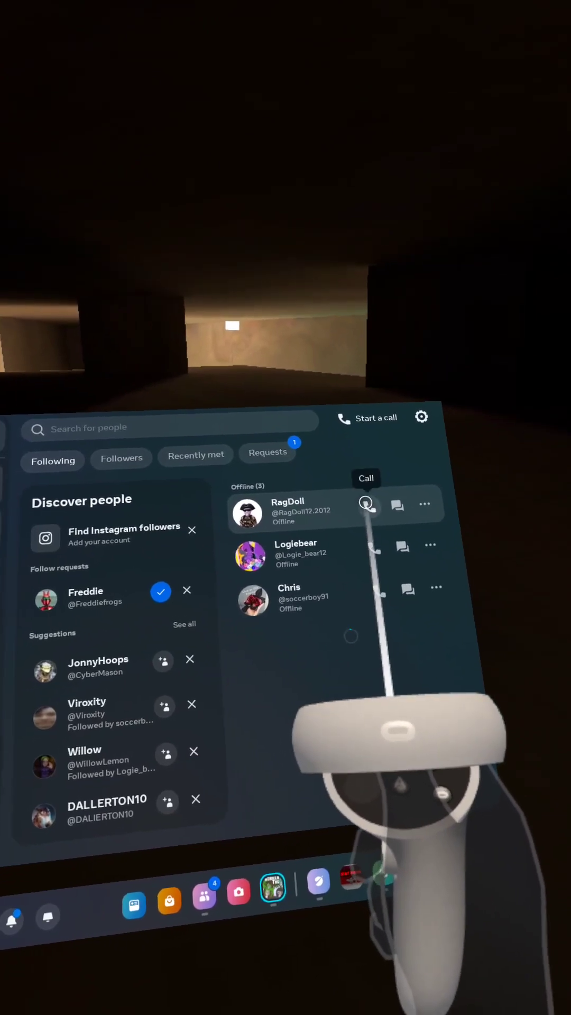
{"action": "left_click", "coordinate": [365, 503]}
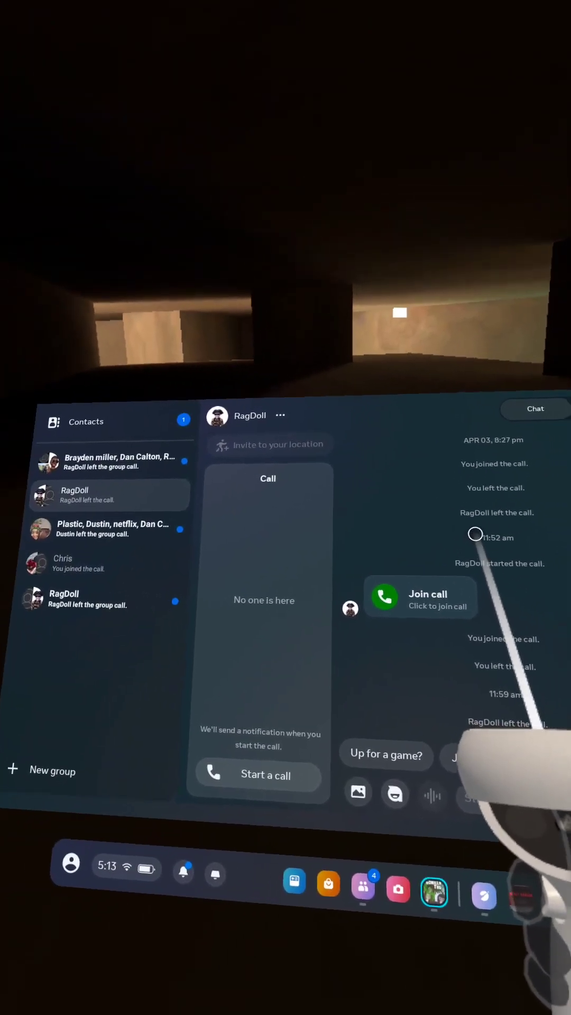
{"action": "left_click", "coordinate": [388, 563]}
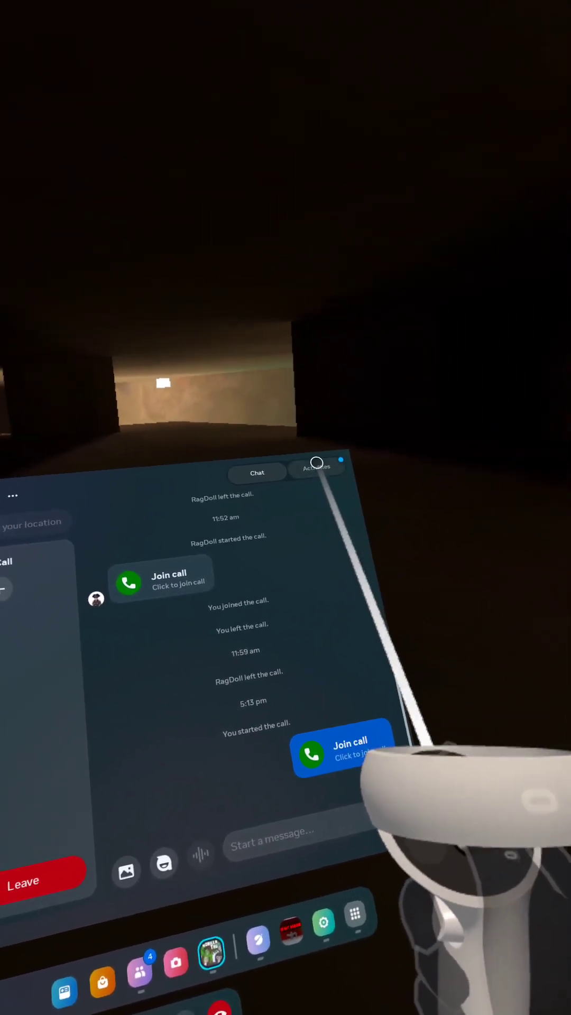
{"action": "left_click", "coordinate": [323, 466]}
{"action": "left_click", "coordinate": [268, 457]}
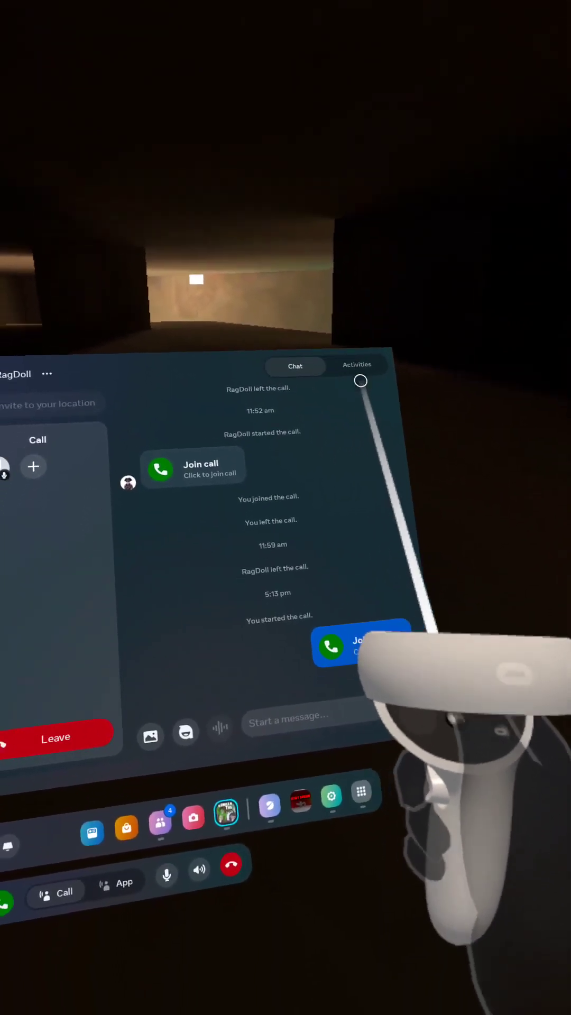